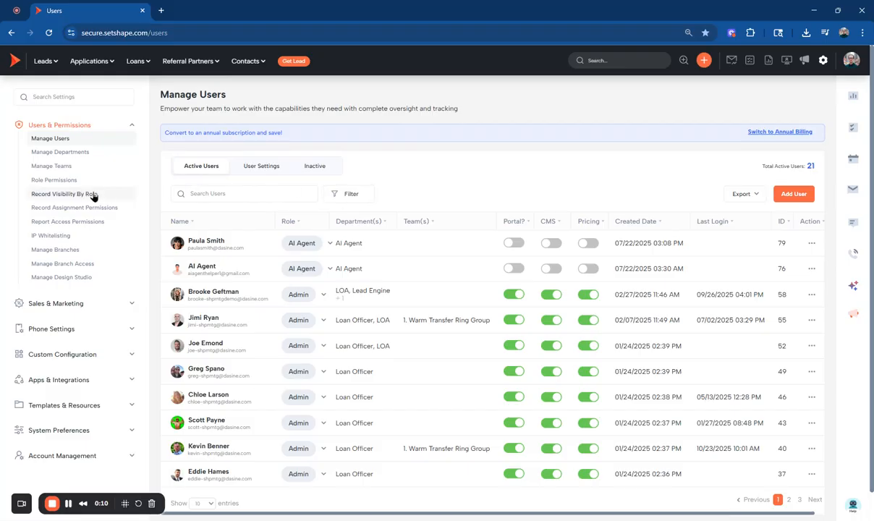
# Open the Role Permissions settings page in a new browser tab.
pyautogui.keyDown('ctrl'); pyautogui.click(63, 182); pyautogui.keyUp('ctrl')
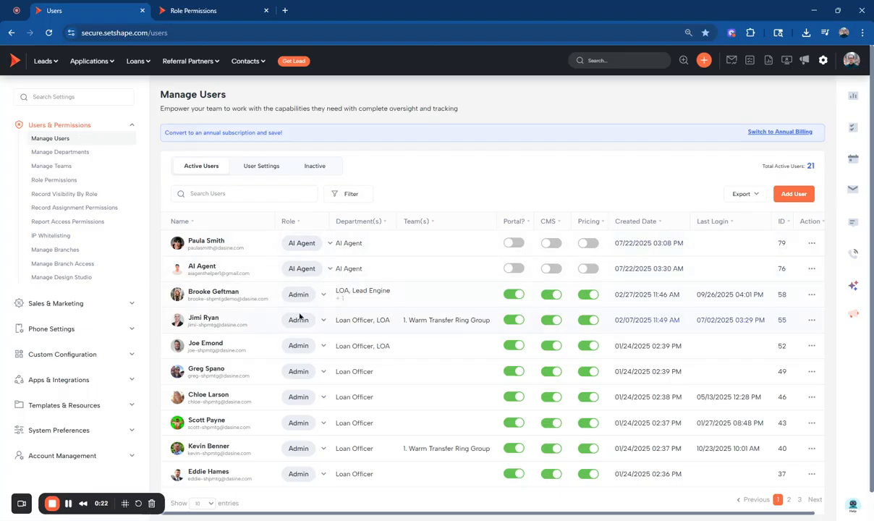
# Show more users per page and open the system role choices for the admin in the LOA and Lead Engine departments.
pyautogui.scroll(-1, 244, 369)
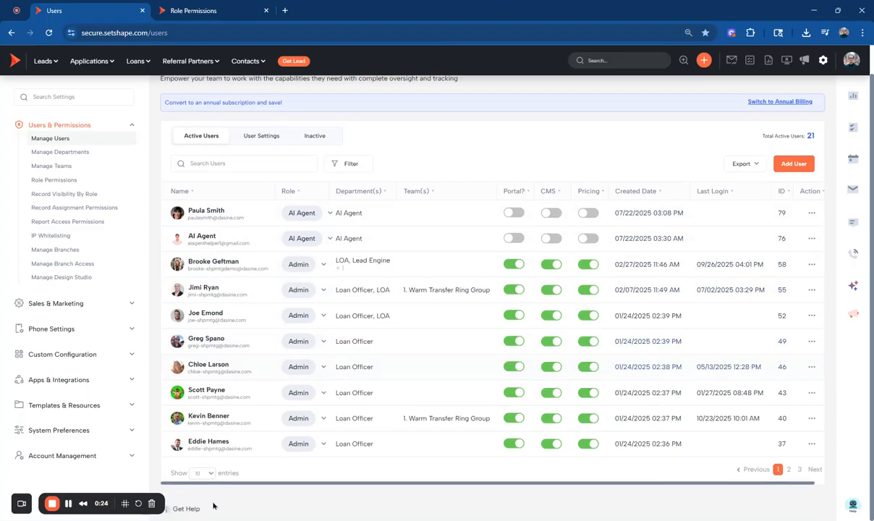
pyautogui.click(199, 469)
pyautogui.scroll(-1, 265, 398)
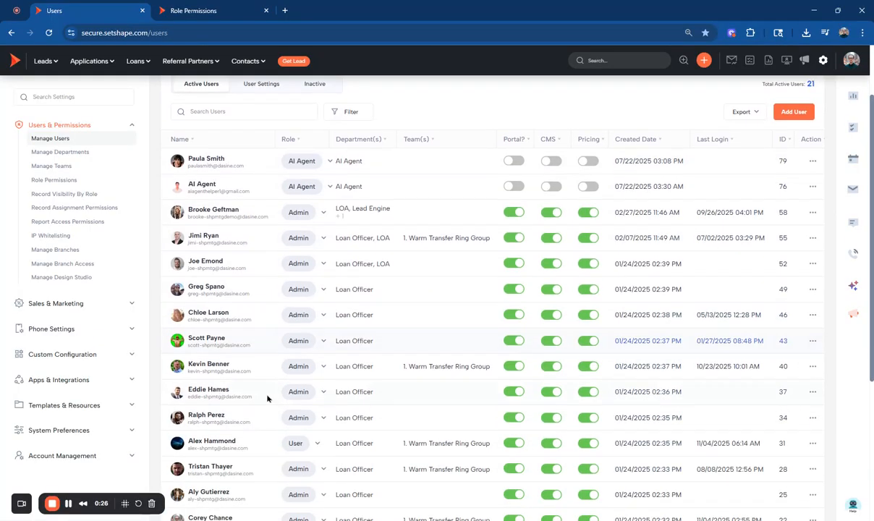
pyautogui.click(297, 213)
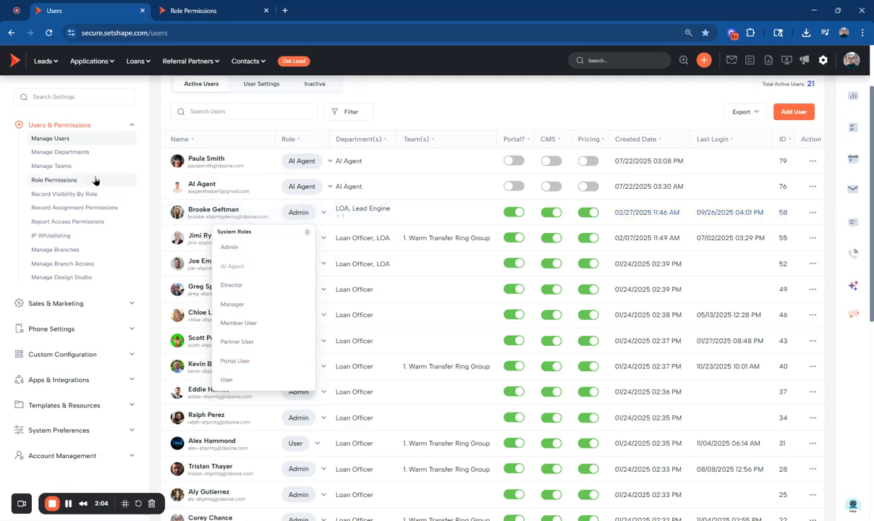
# Switch to the Role Permissions page and expand the Dashboard Views permissions.
pyautogui.click(210, 11)
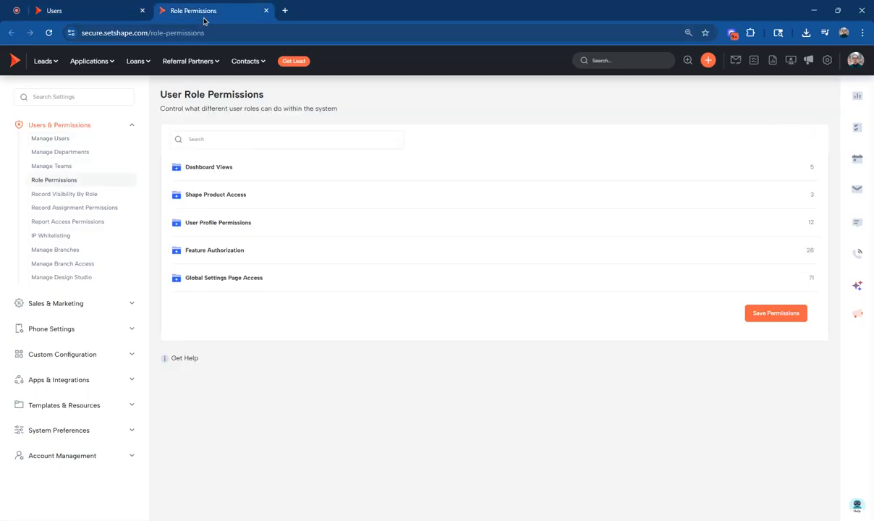
pyautogui.click(224, 168)
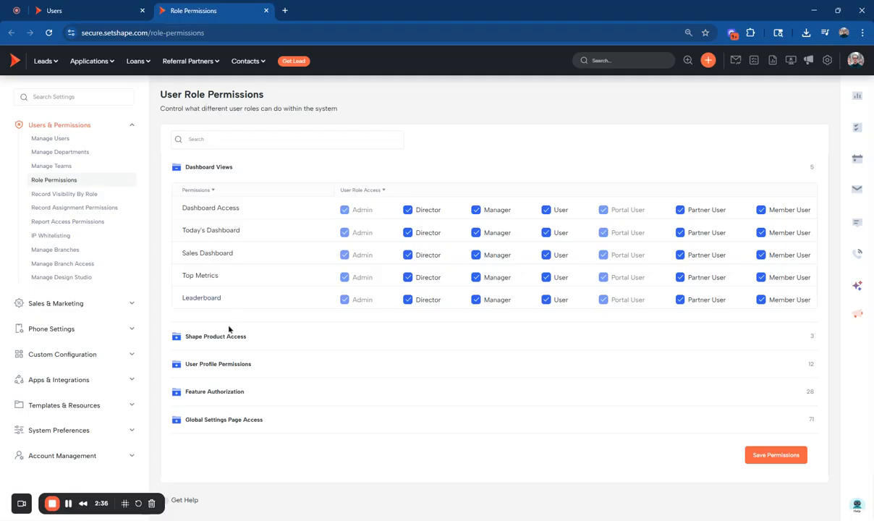
pyautogui.click(195, 166)
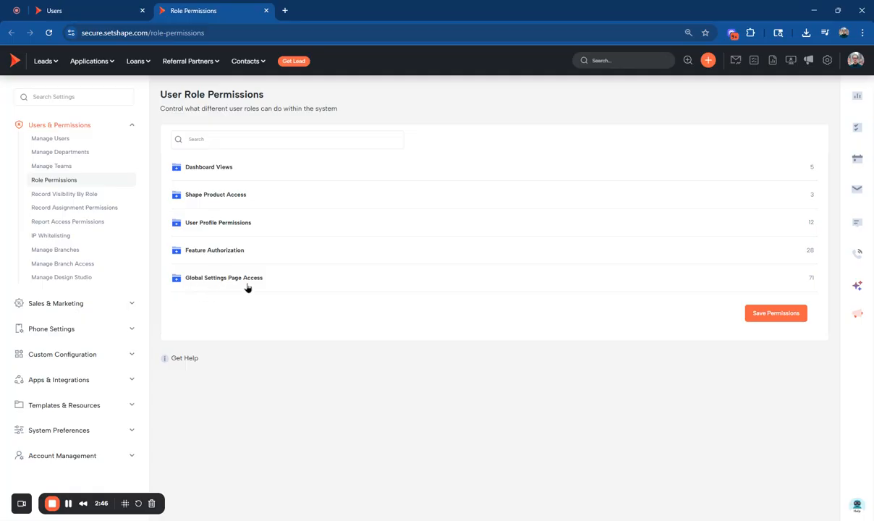
pyautogui.click(207, 168)
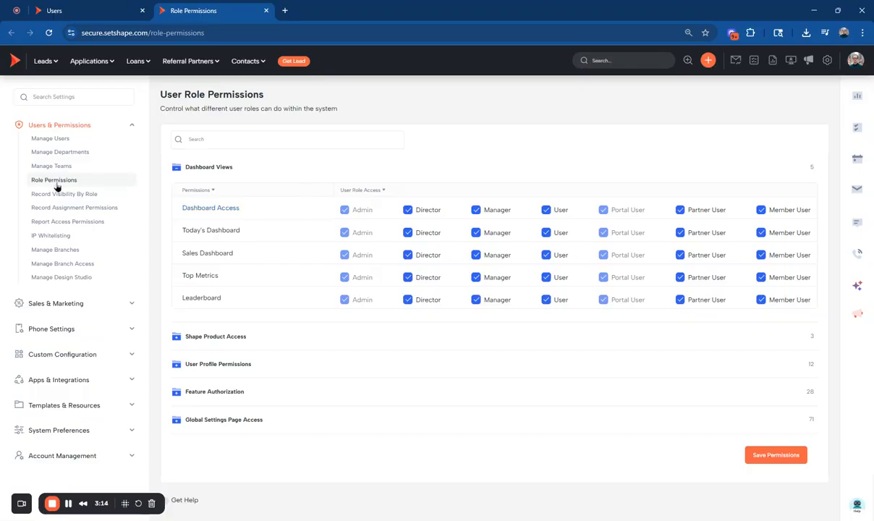
# Turn Manager access off and back on for Dashboard Access and Today's Dashboard.
pyautogui.click(476, 210)
pyautogui.click(476, 232)
pyautogui.click(476, 210)
pyautogui.click(476, 233)
# Open the main dashboard in a new tab to view its dashboards, and return to Role Permissions.
pyautogui.moveTo(175, 206); pyautogui.dragTo(253, 224)
pyautogui.moveTo(181, 230); pyautogui.dragTo(218, 239)
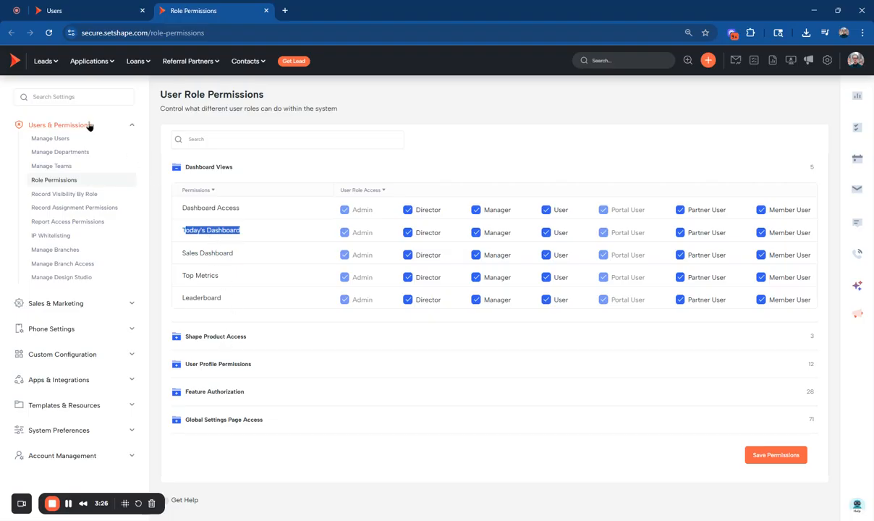
pyautogui.click(16, 64)
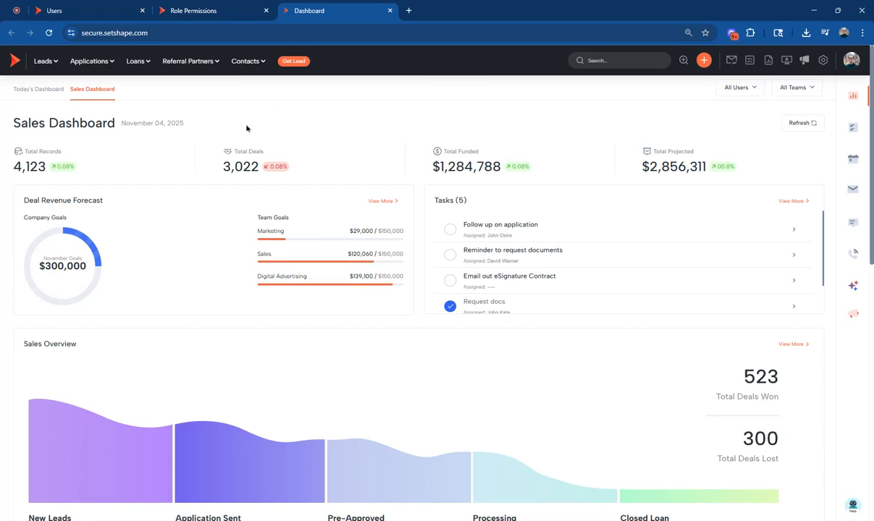
pyautogui.click(217, 10)
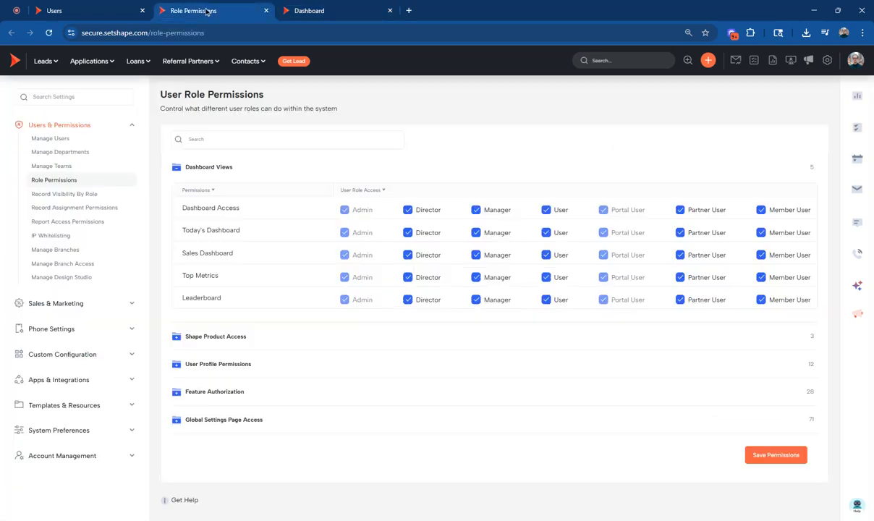
# Expand Shape Product Access and review the role access for ShapeAI and Portal.
pyautogui.click(244, 335)
pyautogui.scroll(-1, 265, 271)
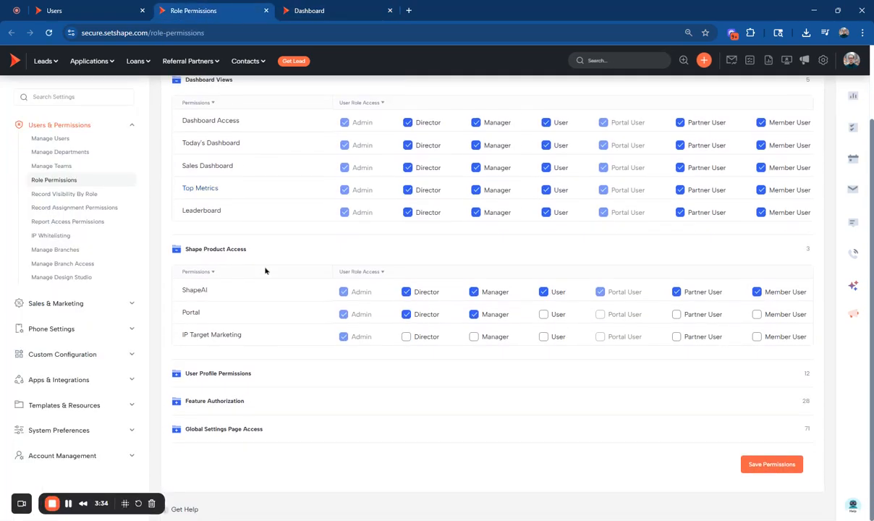
pyautogui.moveTo(183, 289); pyautogui.dragTo(223, 290)
pyautogui.click(193, 313)
# Expand User Profile Permissions and compare the list with the profile menu that leads to Profile Settings.
pyautogui.click(214, 373)
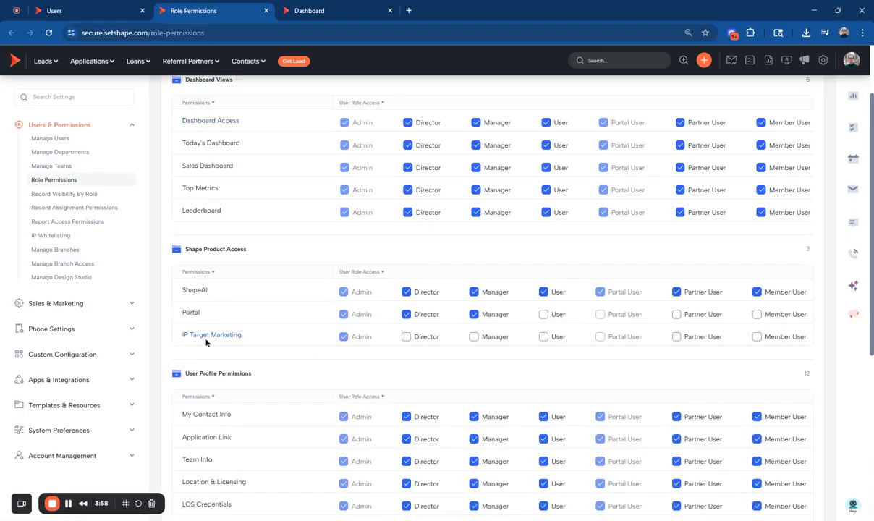
pyautogui.scroll(-2, 211, 326)
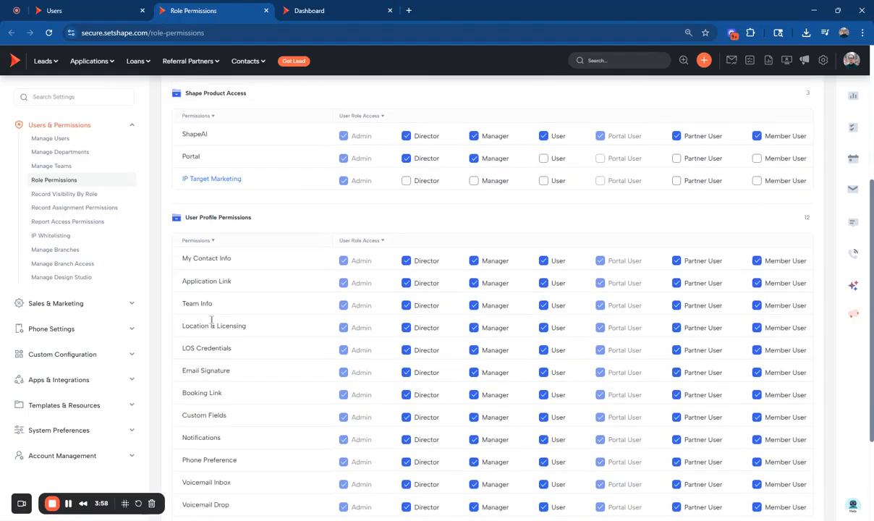
pyautogui.click(851, 60)
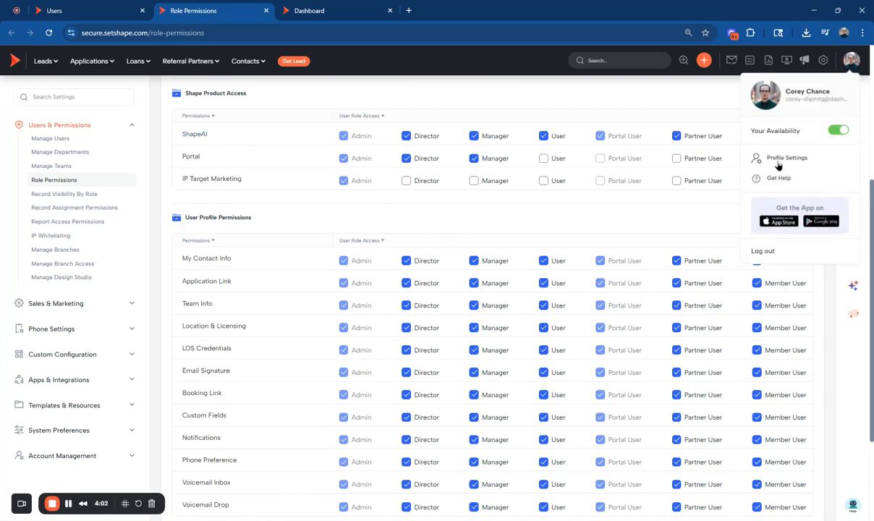
pyautogui.click(265, 213)
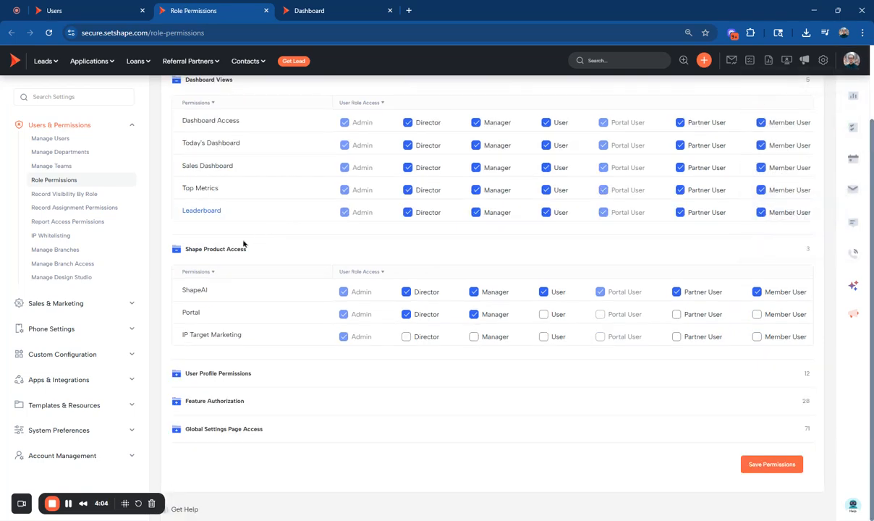
pyautogui.click(228, 374)
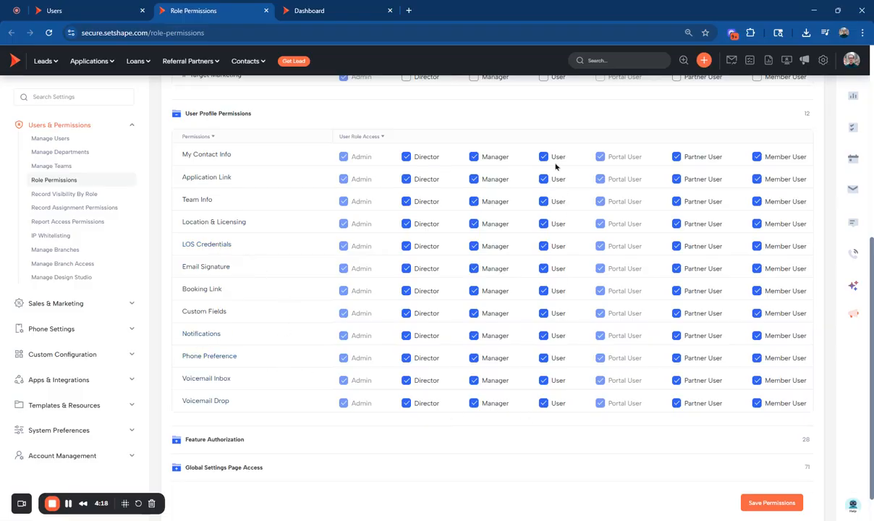
# Expand Feature Authorization and check the Call Availability permission against the availability switches in the profile menu and phone dialer.
pyautogui.click(196, 442)
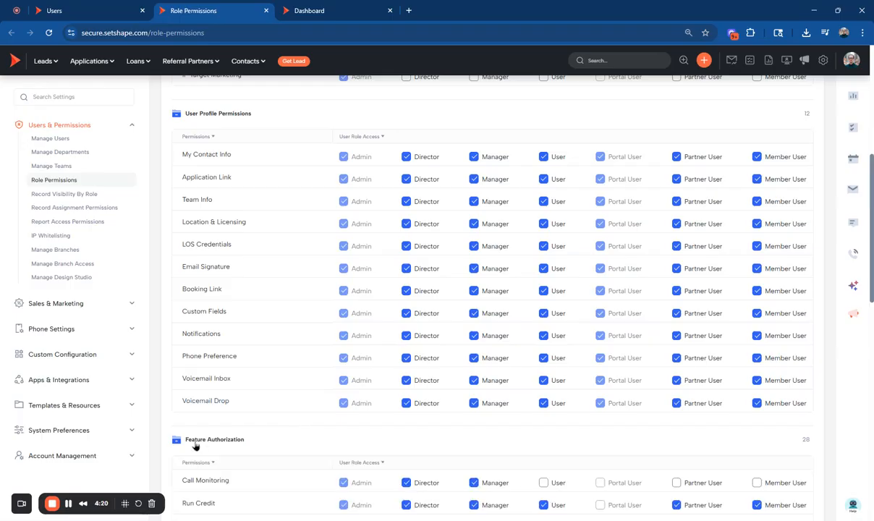
pyautogui.scroll(-5, 234, 393)
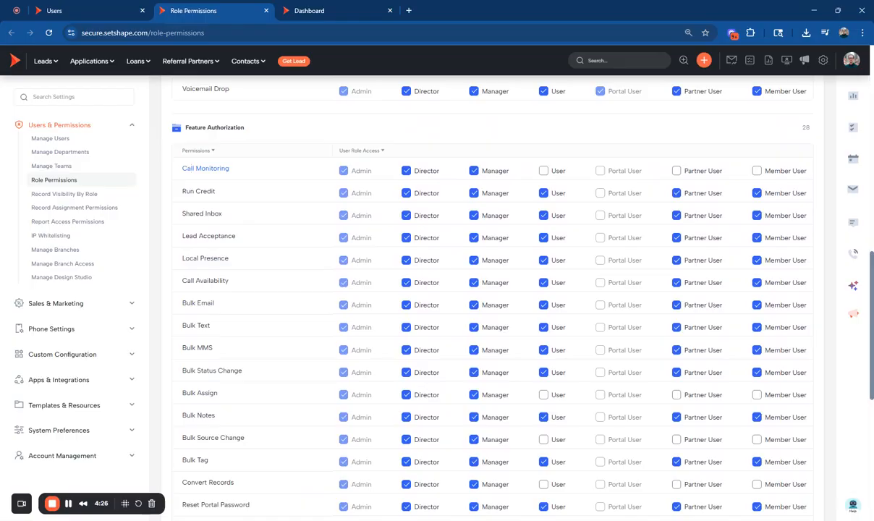
pyautogui.click(851, 60)
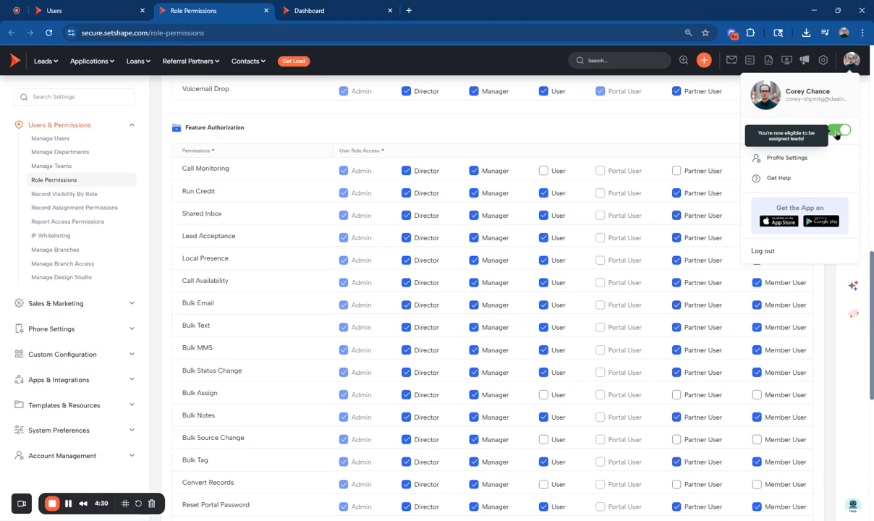
pyautogui.click(203, 280)
pyautogui.click(851, 255)
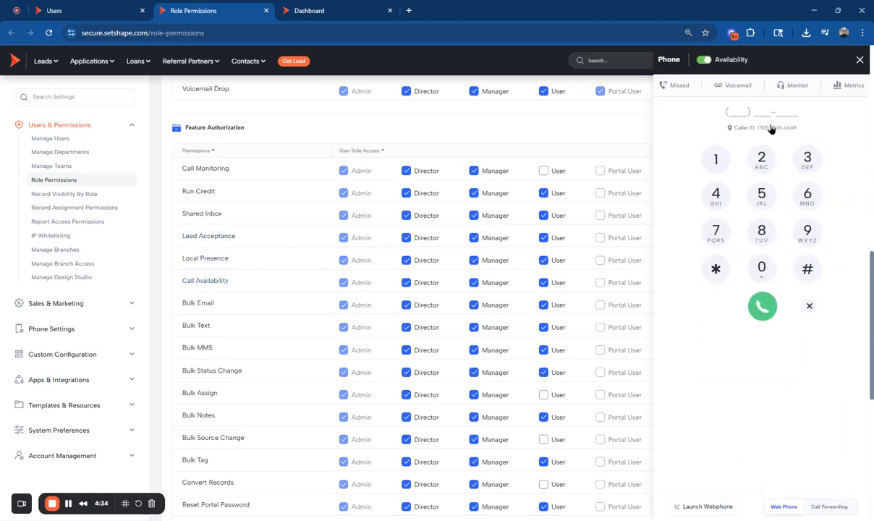
pyautogui.click(861, 61)
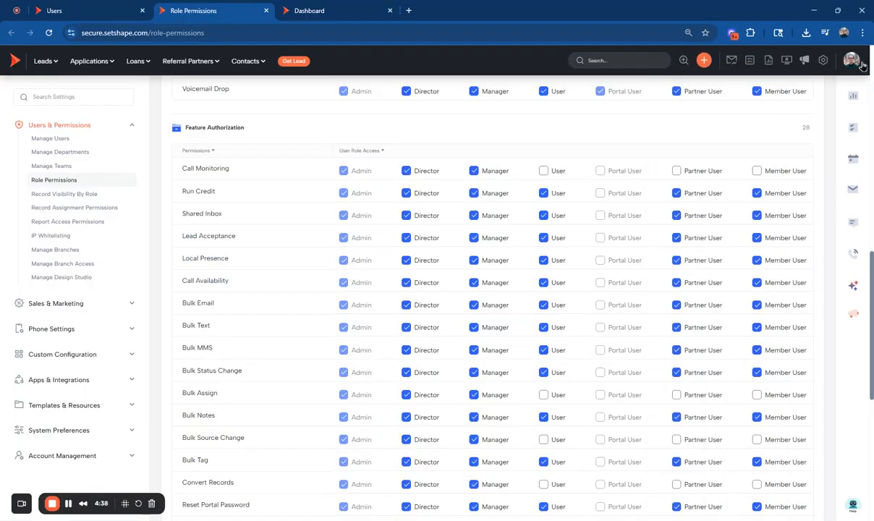
# Review the bulk action, call recording, export and opt-in permissions in Feature Authorization.
pyautogui.scroll(-3, 201, 297)
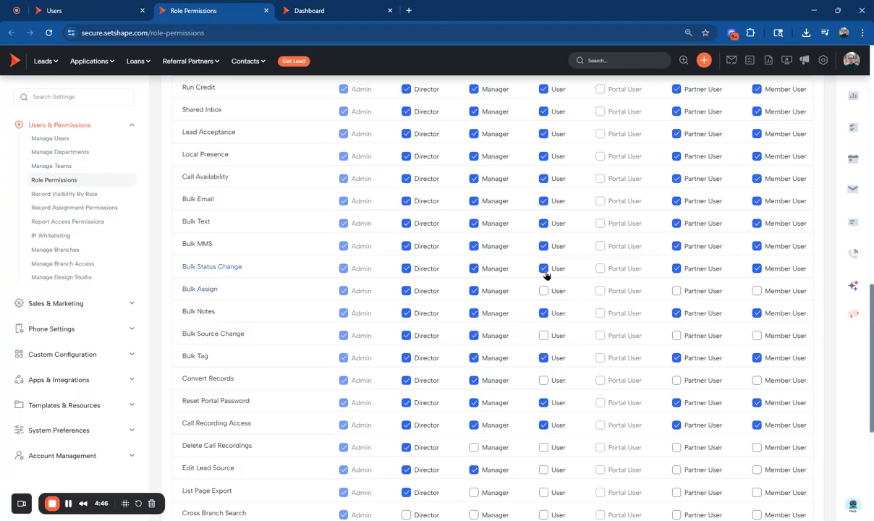
pyautogui.scroll(-4, 290, 307)
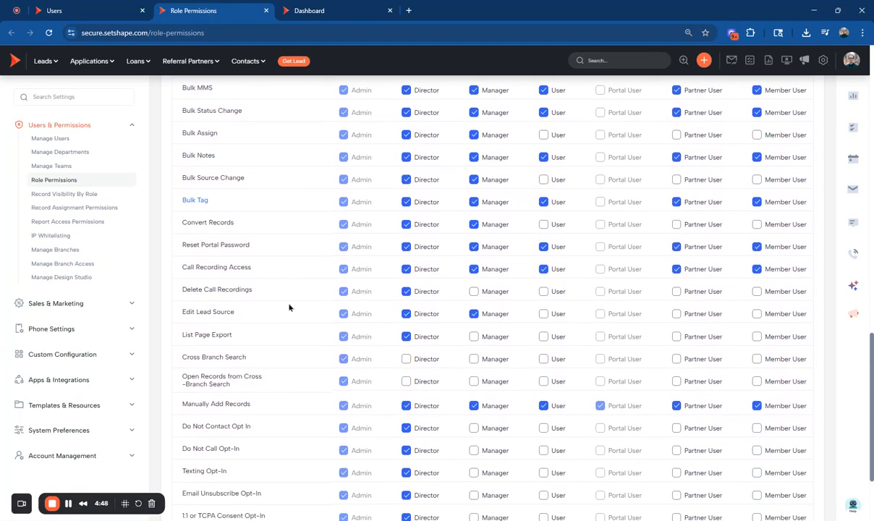
pyautogui.scroll(-3, 289, 307)
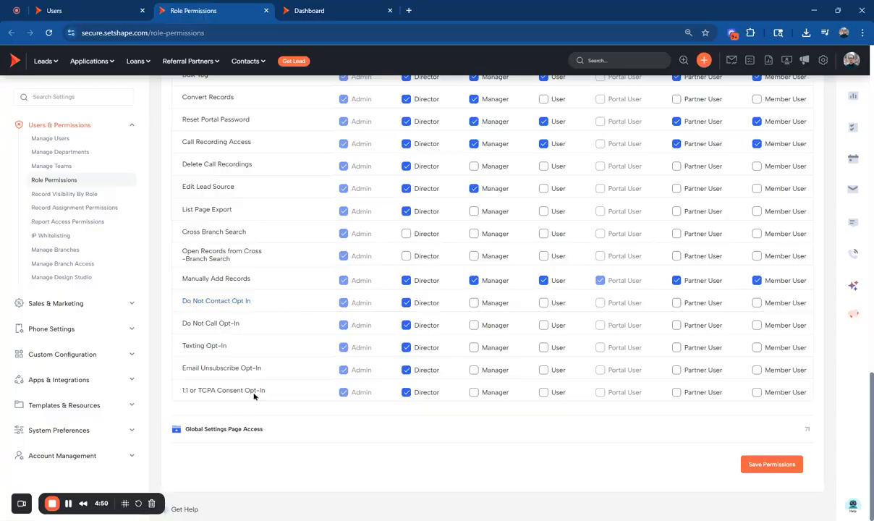
# Expand Global Settings Page Access and review its role permissions, comparing them with the Sales & Marketing settings pages.
pyautogui.click(235, 429)
pyautogui.scroll(-6, 296, 315)
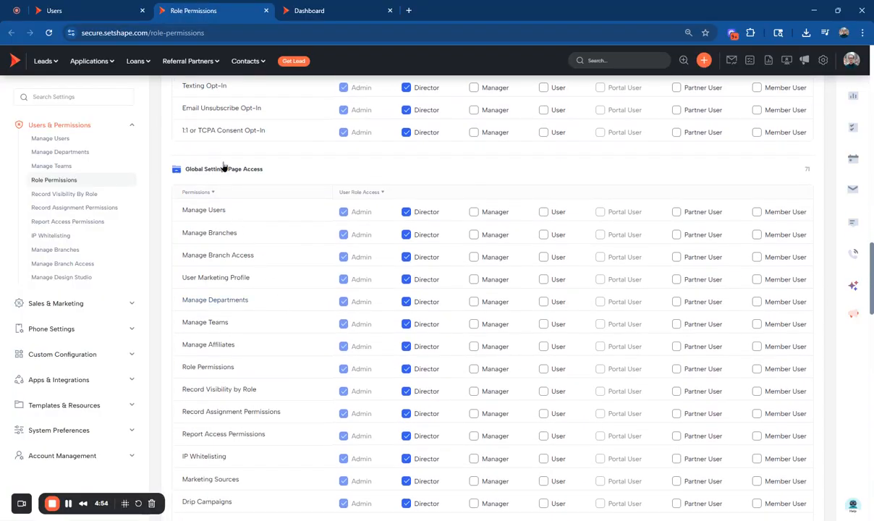
pyautogui.click(51, 307)
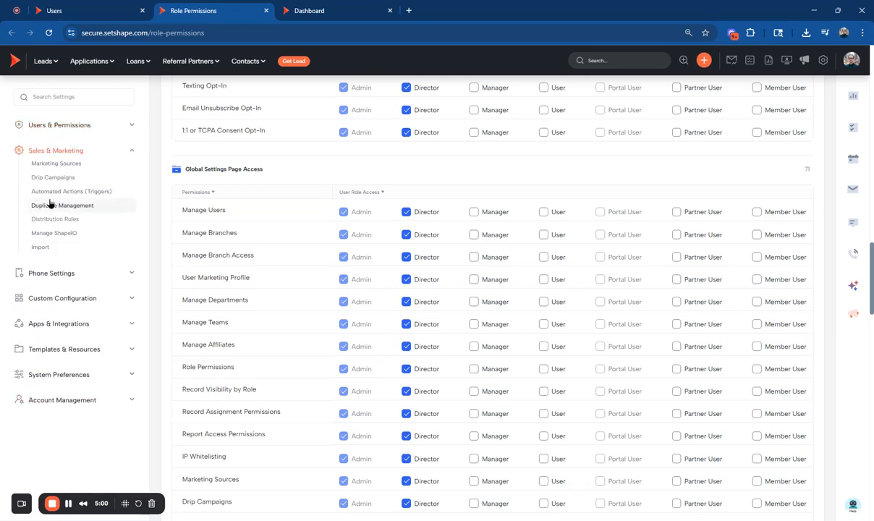
pyautogui.click(57, 154)
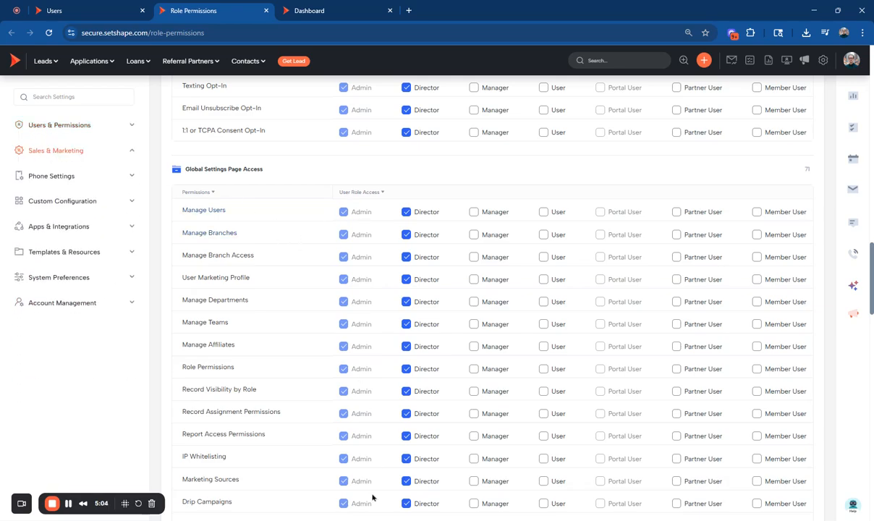
pyautogui.scroll(-20, 422, 331)
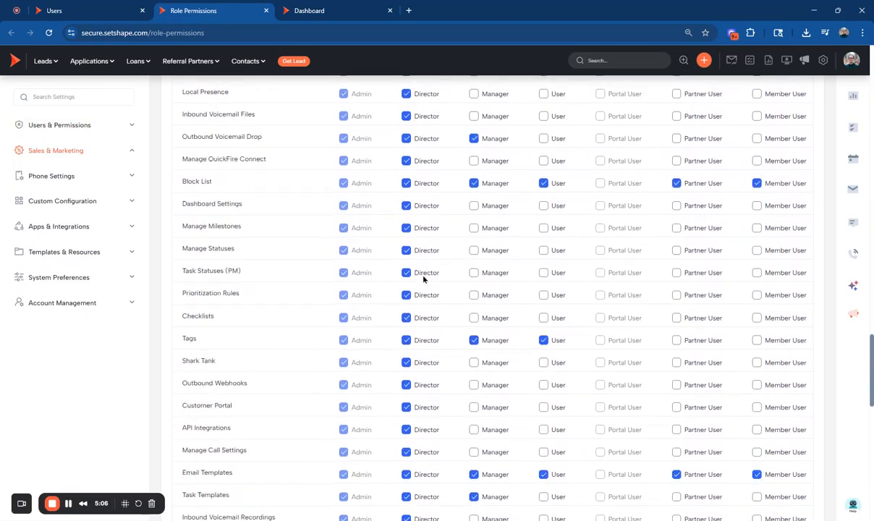
pyautogui.scroll(-5, 424, 280)
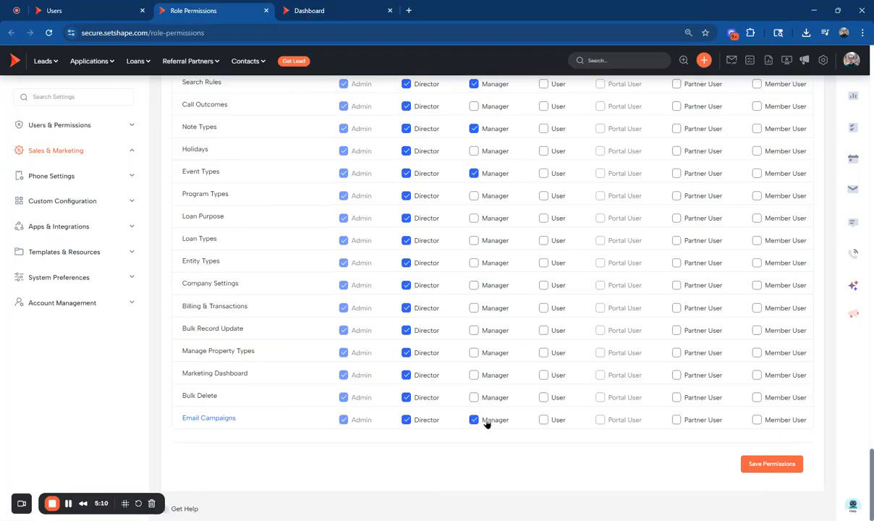
# Turn Director access off and back on for Email Templates under Global Settings Page Access.
pyautogui.scroll(10, 556, 410)
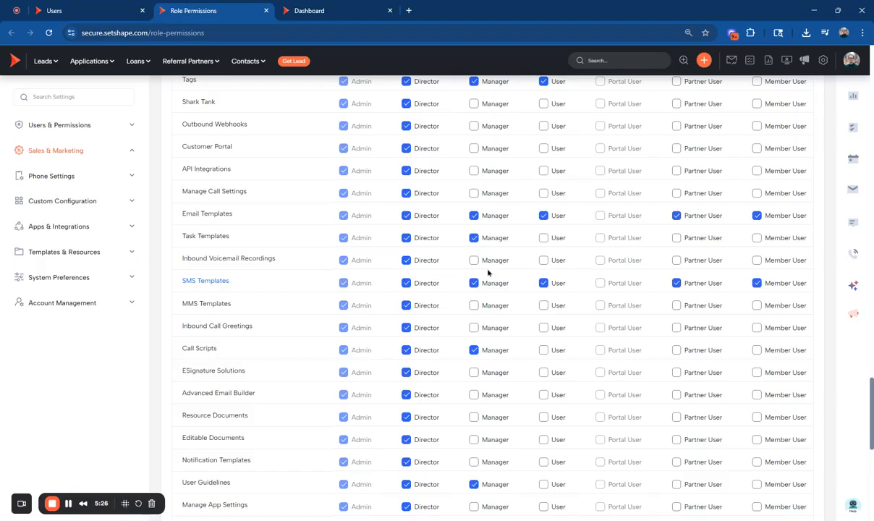
pyautogui.click(406, 215)
pyautogui.click(406, 215)
# Review the permission lists from Email Campaigns back up to Dashboard Views.
pyautogui.scroll(-7, 523, 234)
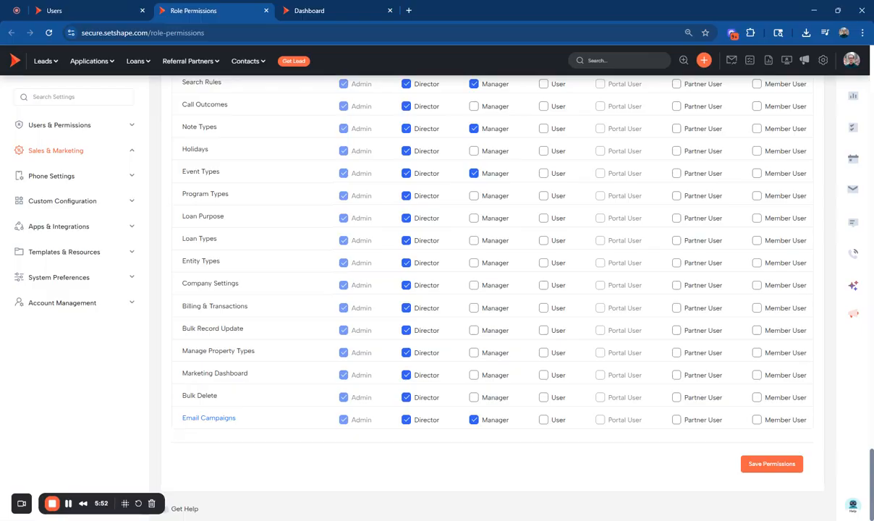
pyautogui.scroll(15, 529, 433)
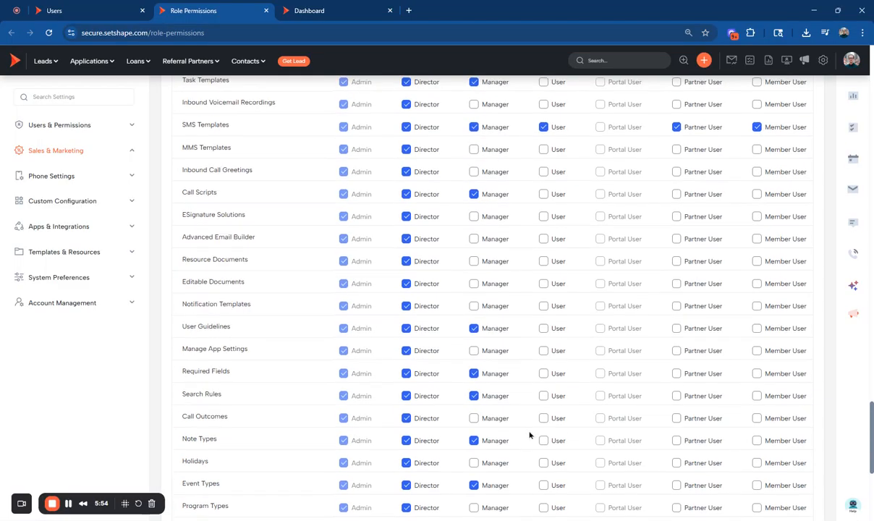
pyautogui.scroll(20, 493, 401)
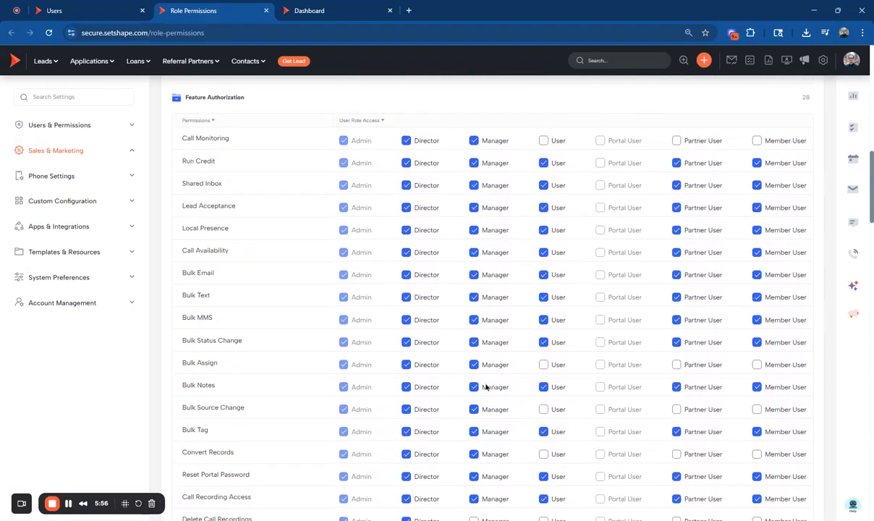
pyautogui.scroll(2, 478, 385)
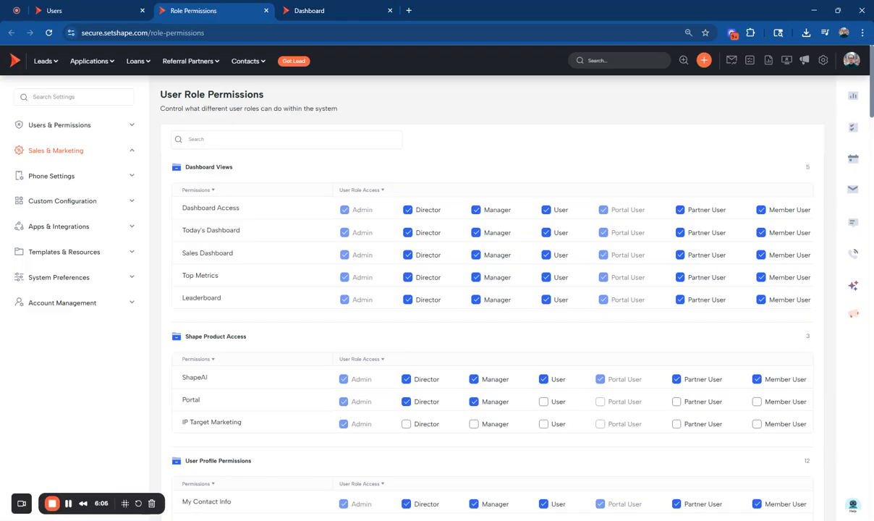
# Expand Users & Permissions and compare the active users list with the User Role Permissions page.
pyautogui.click(59, 124)
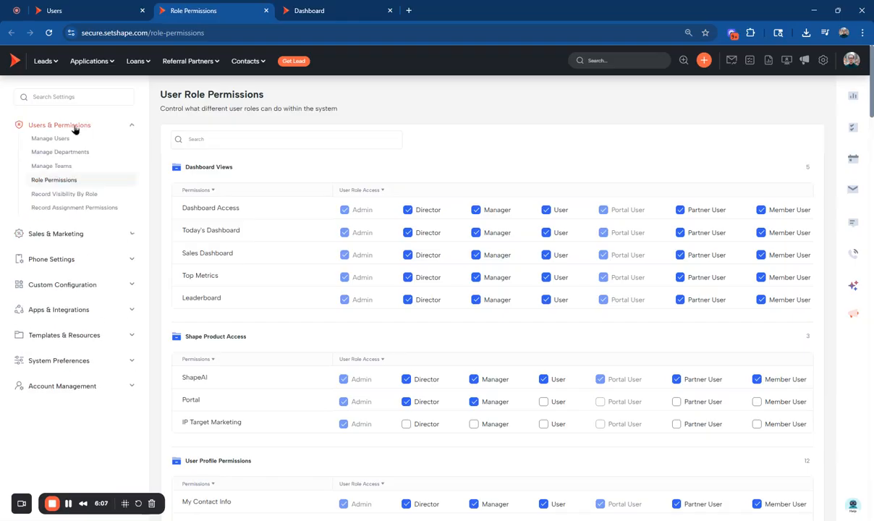
pyautogui.click(73, 9)
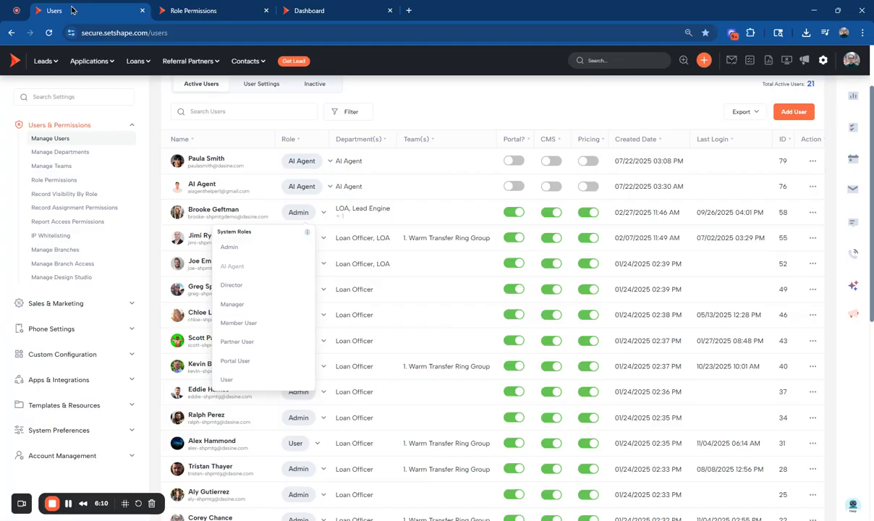
pyautogui.click(220, 10)
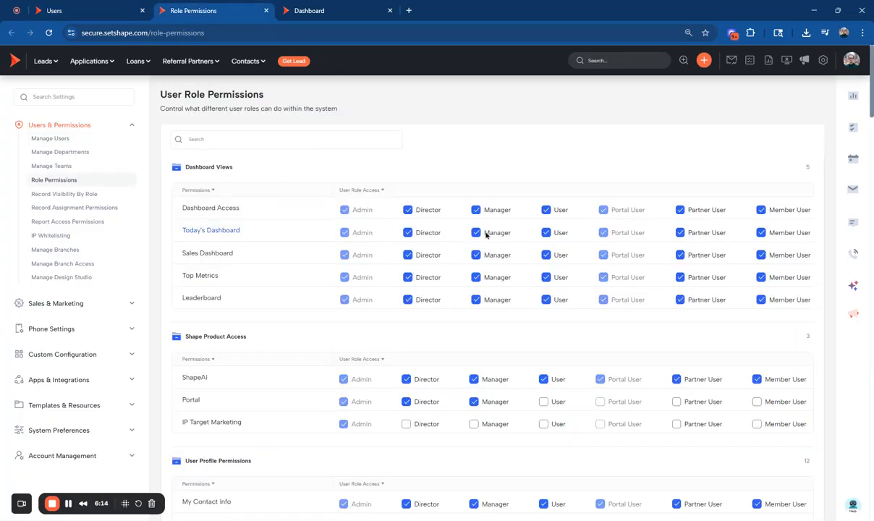
# From the active users list, log in as the loan officer who has the User role.
pyautogui.click(94, 17)
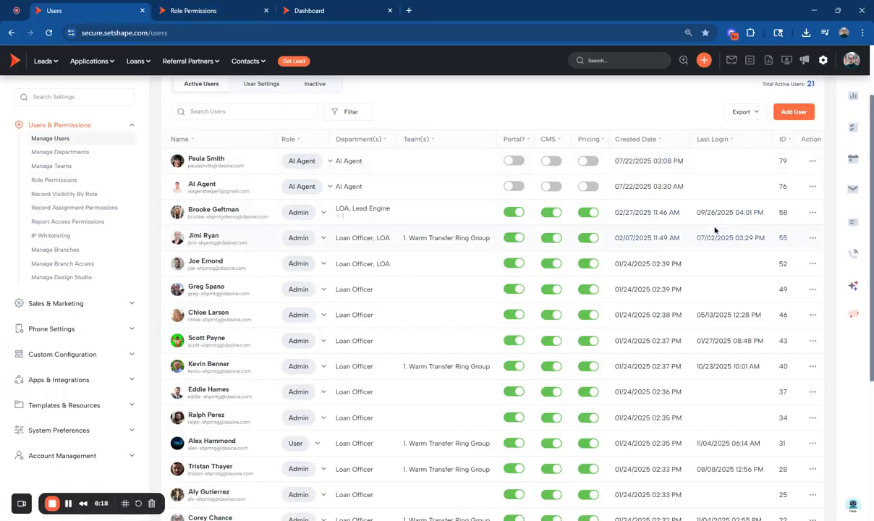
pyautogui.click(813, 186)
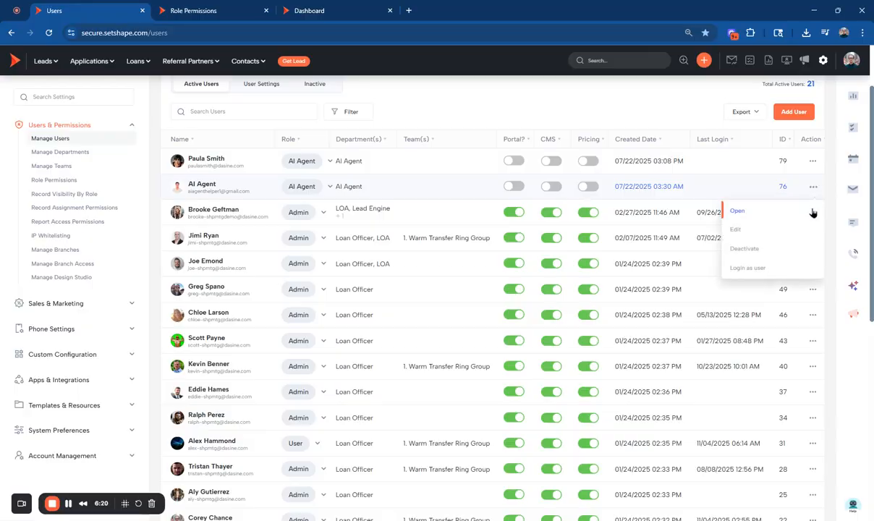
pyautogui.scroll(-3, 560, 269)
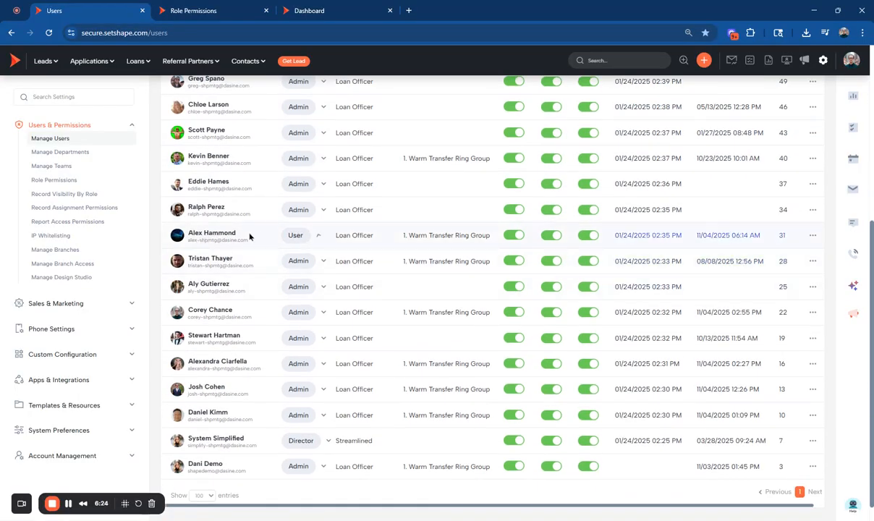
pyautogui.click(812, 236)
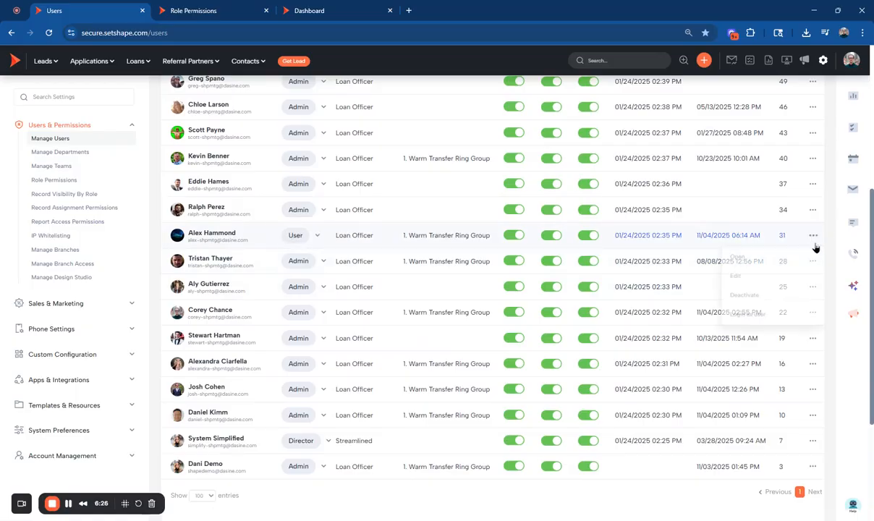
pyautogui.click(752, 312)
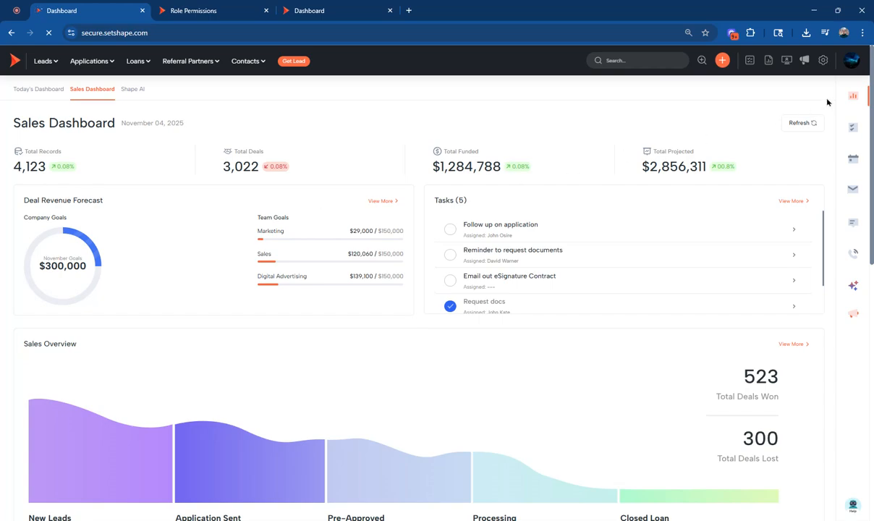
# Open this account's settings and examine which pages each category offers, from Users & Permissions through Account Management.
pyautogui.click(851, 68)
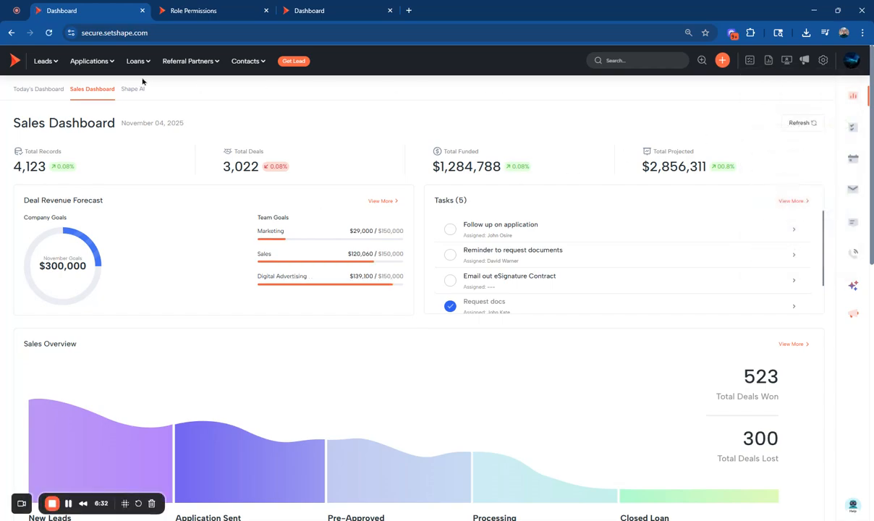
pyautogui.click(823, 62)
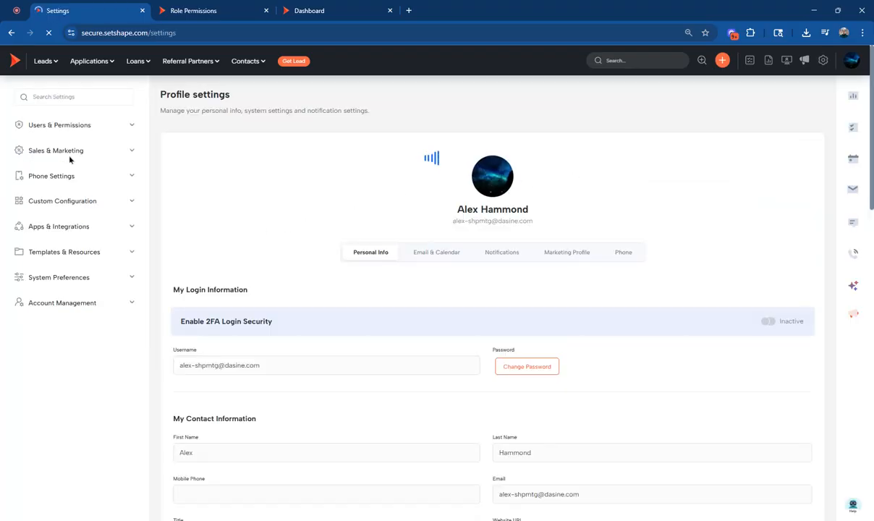
pyautogui.click(58, 124)
pyautogui.click(75, 162)
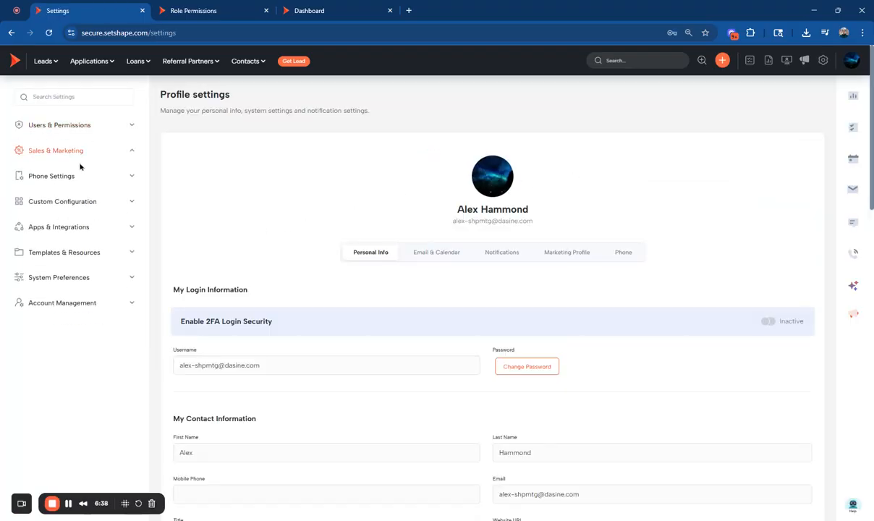
pyautogui.click(55, 175)
pyautogui.click(71, 215)
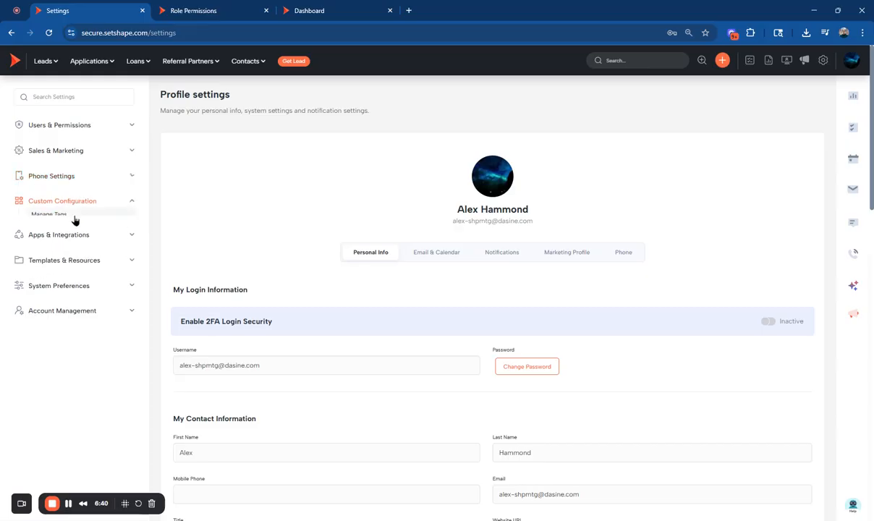
pyautogui.click(73, 241)
pyautogui.click(78, 251)
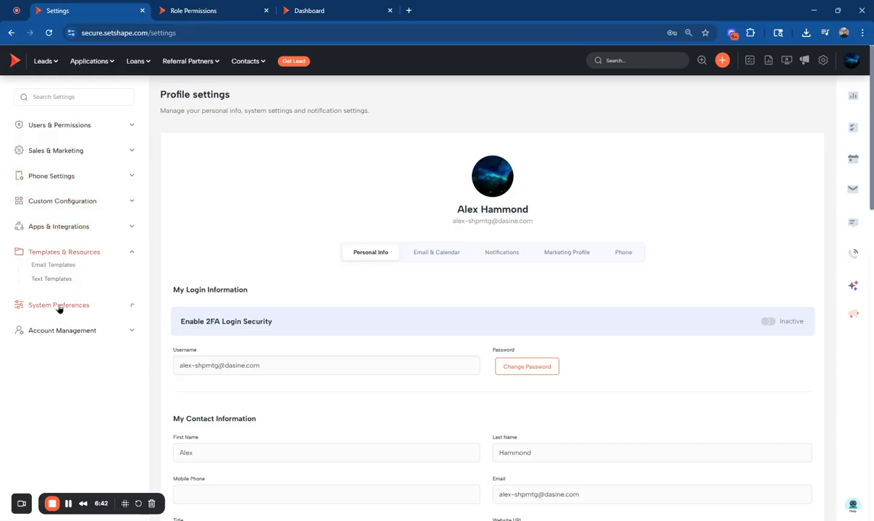
pyautogui.click(61, 305)
pyautogui.click(63, 304)
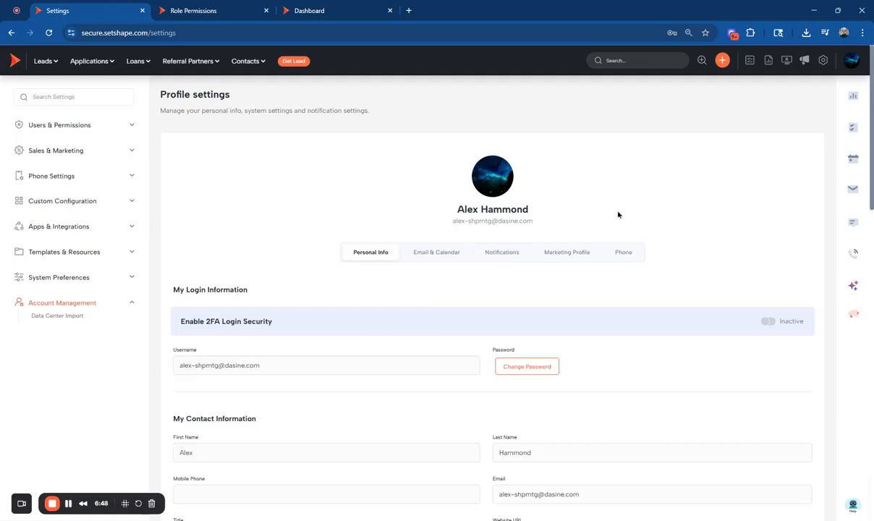
# Switch back to the original admin login and check which account is active.
pyautogui.click(852, 61)
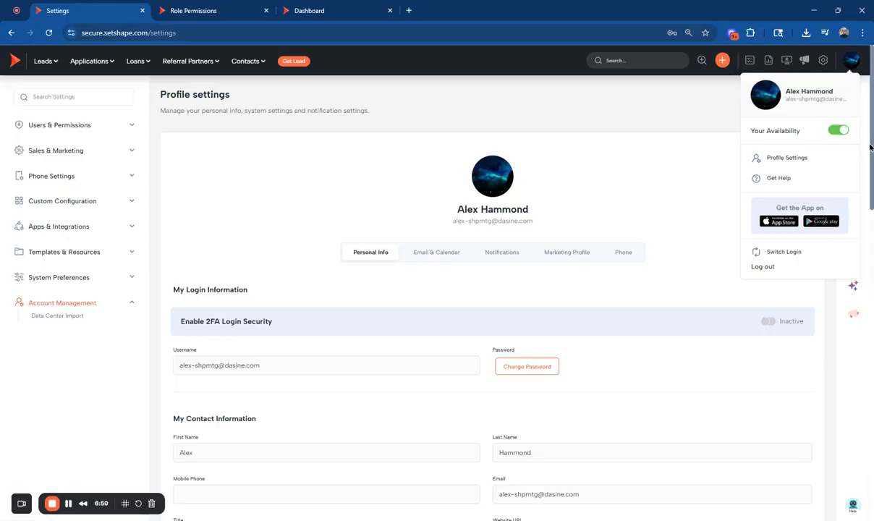
pyautogui.click(770, 254)
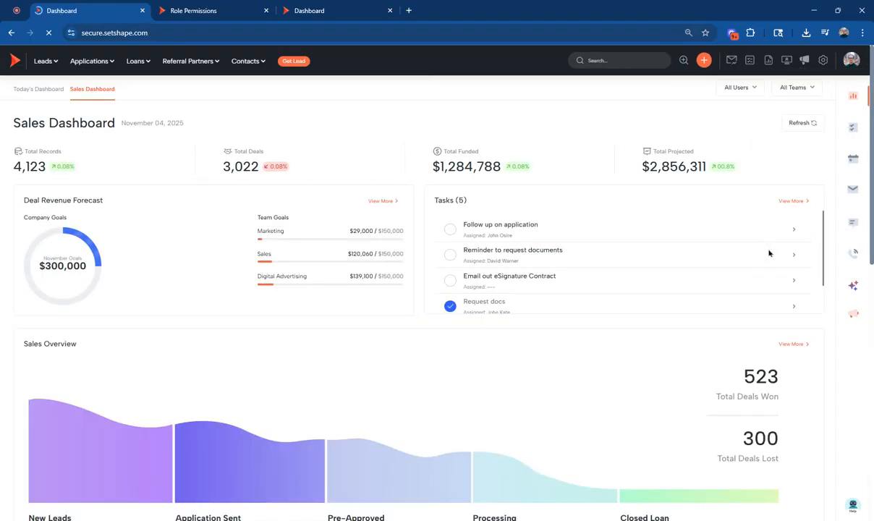
pyautogui.click(852, 60)
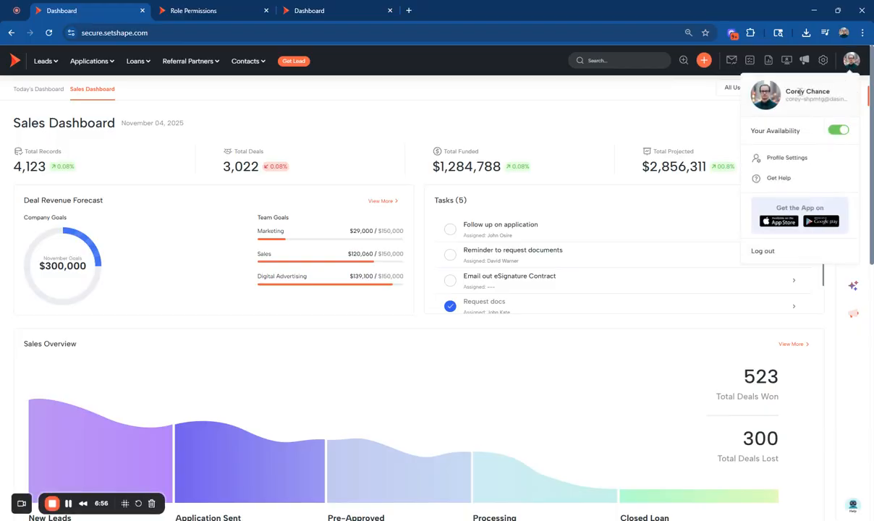
pyautogui.click(427, 81)
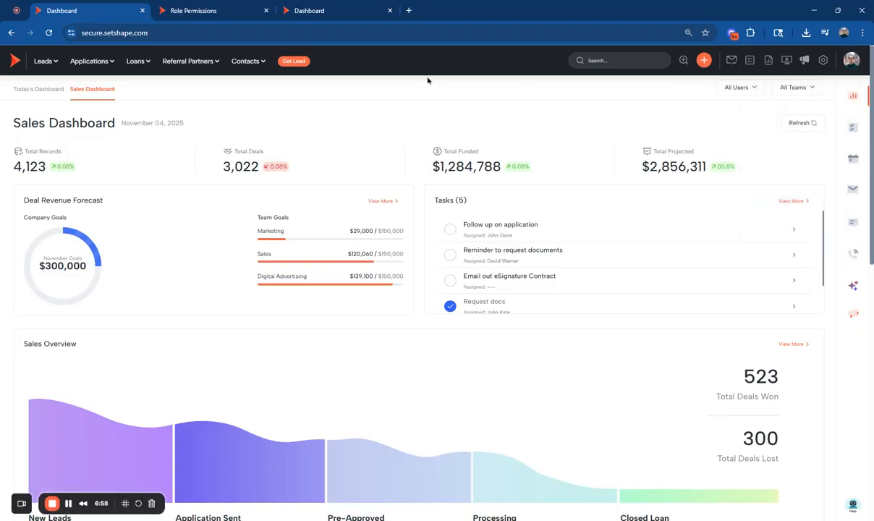